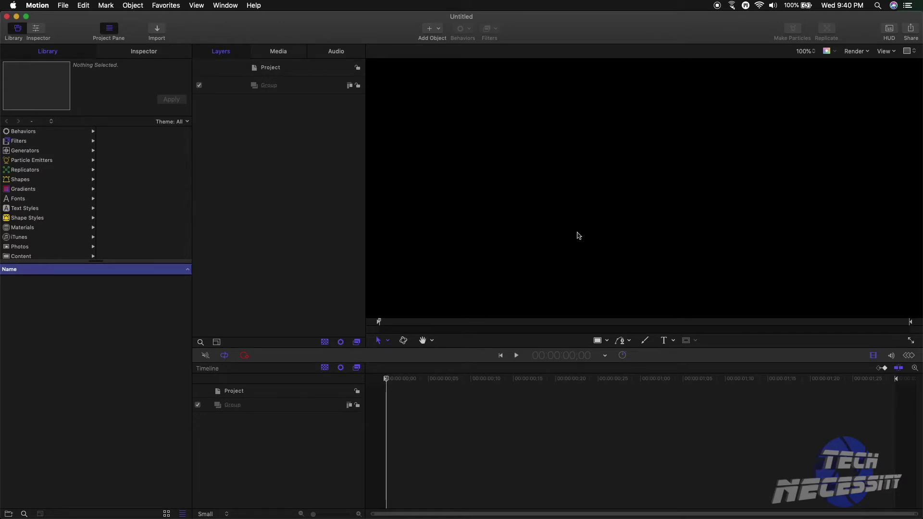
Import Logo Front Cycles Render.png from the Logo Stills folder and enlarge it to fill the whole frame
key("shift+z")
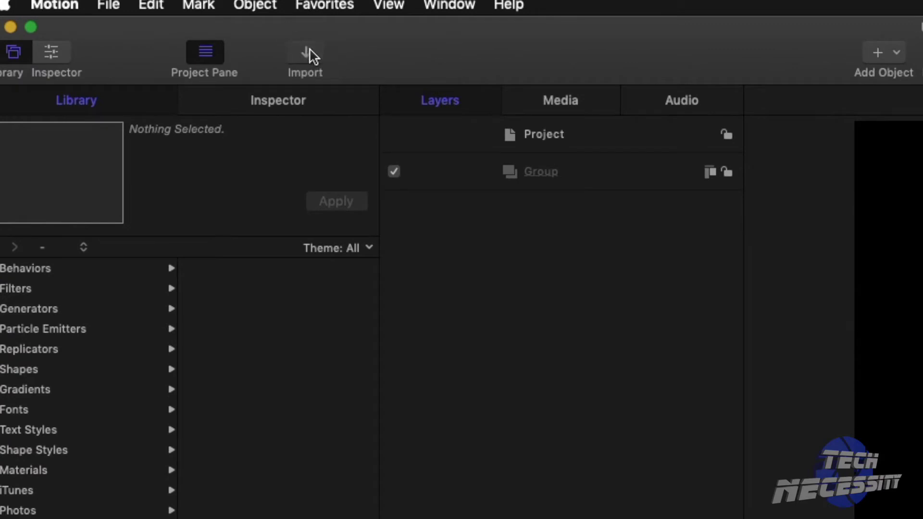
left_click(321, 68)
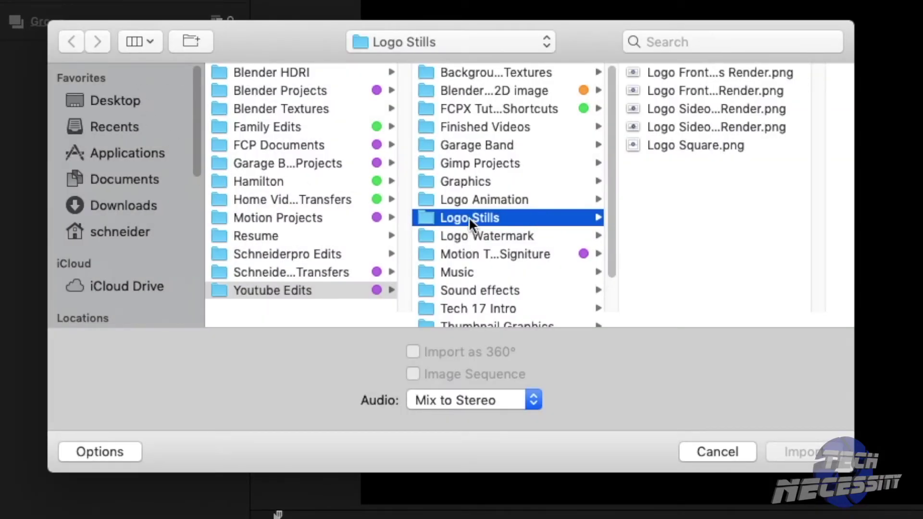
left_click(655, 73)
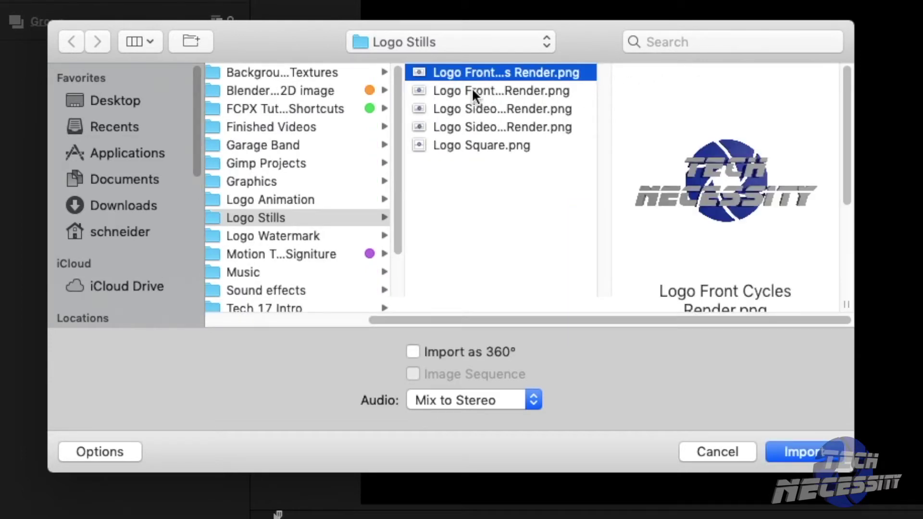
left_click(807, 452)
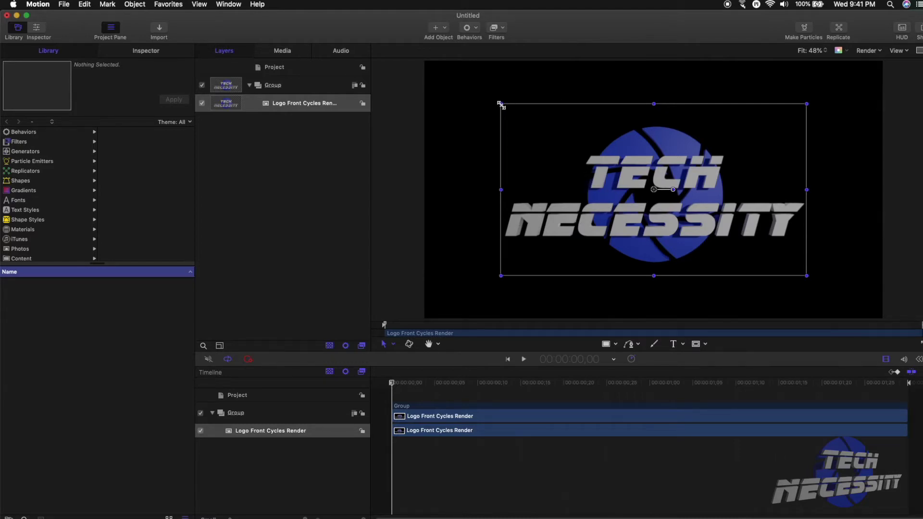
left_click_drag(500, 105, 425, 63)
left_click_drag(807, 275, 879, 319)
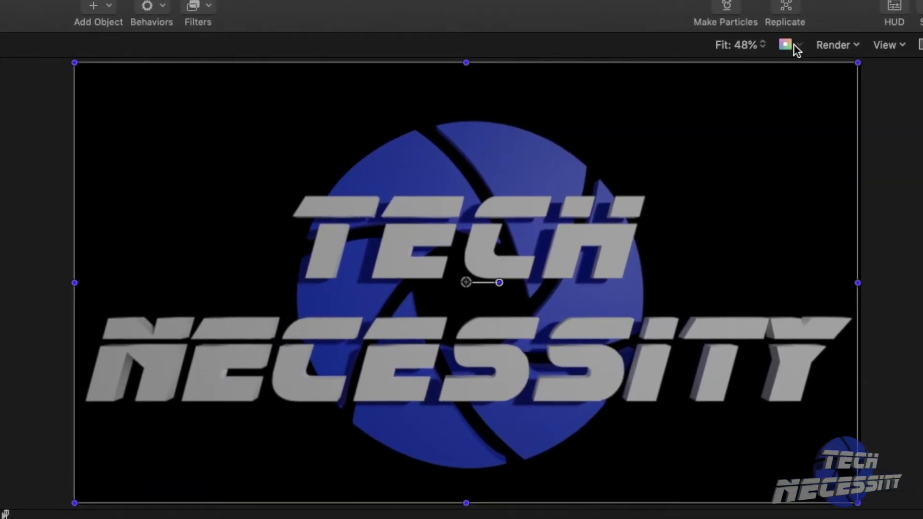
Check the logo's transparency by displaying the canvas as Transparent, and restore the Color display
left_click(795, 44)
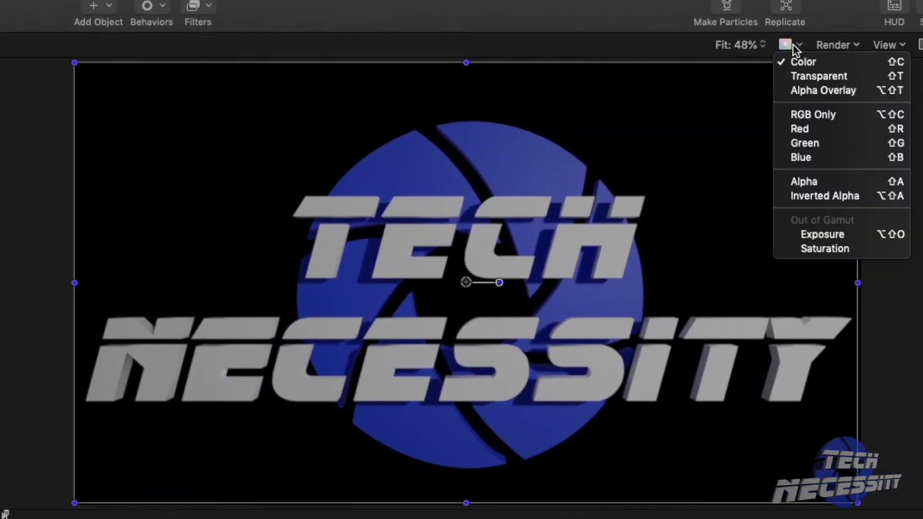
left_click(807, 77)
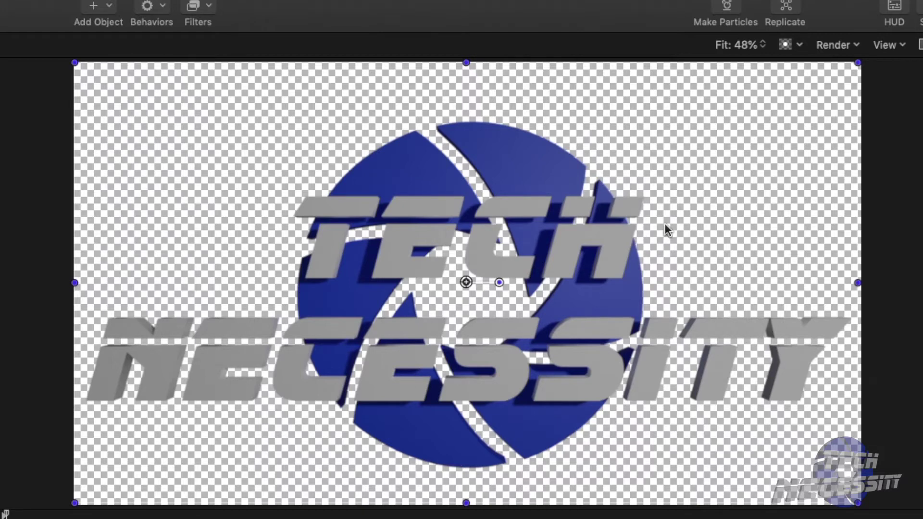
left_click(794, 45)
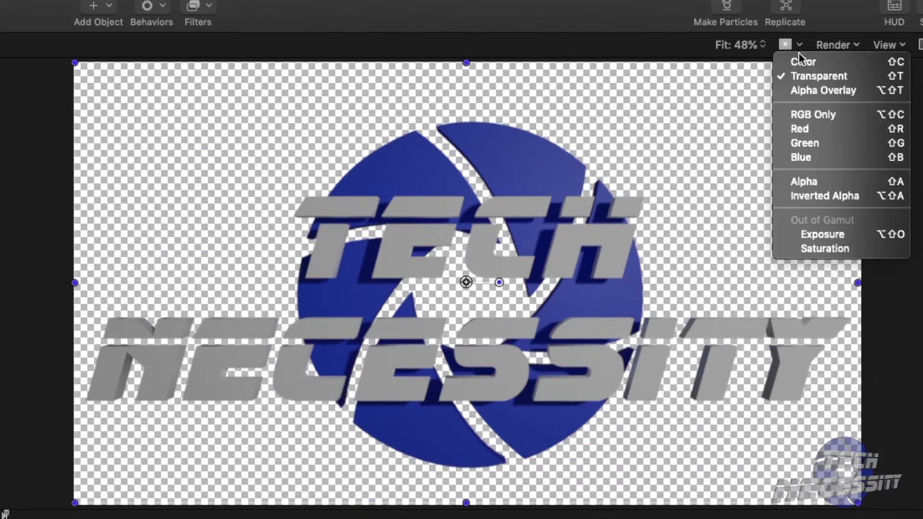
left_click(798, 58)
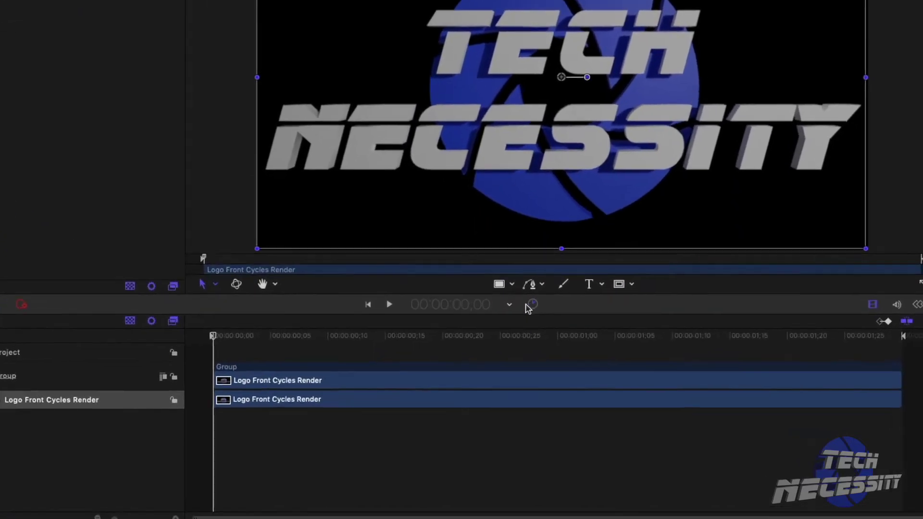
Show the project duration instead of the current time and set it to 5 seconds
left_click(603, 355)
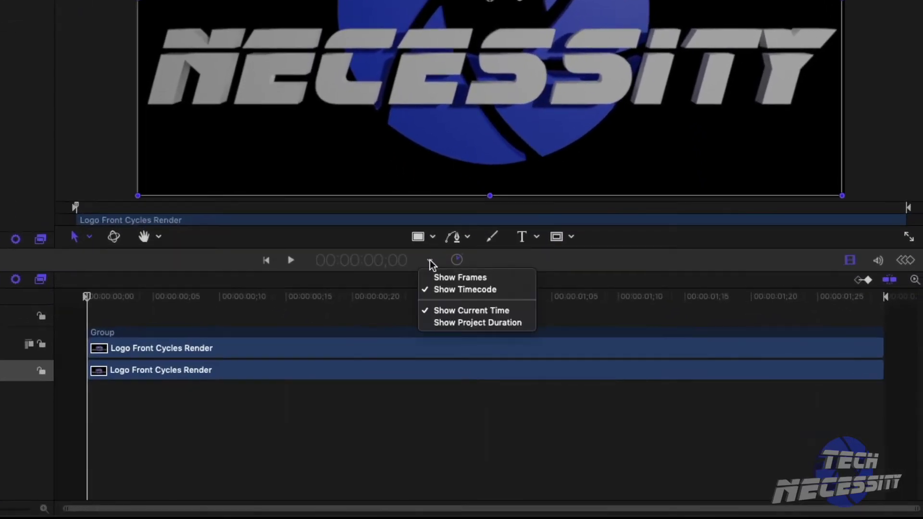
left_click(440, 323)
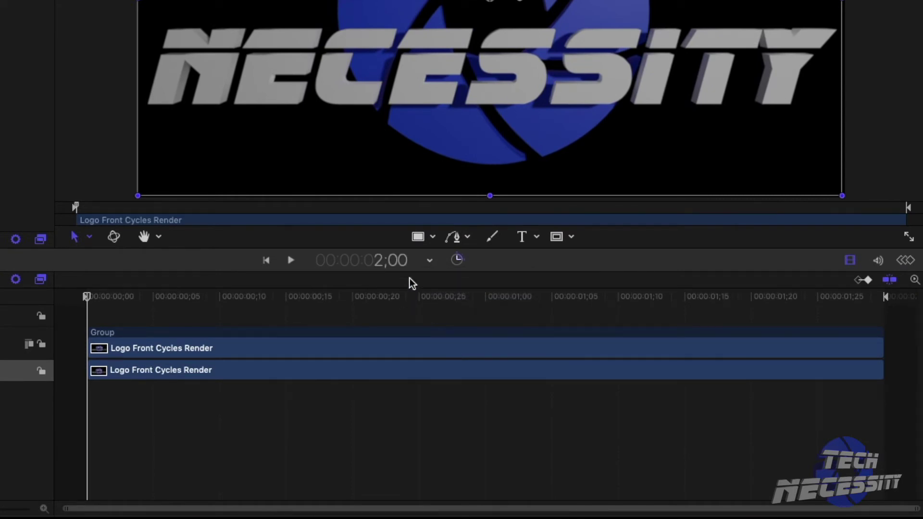
double_click(381, 262)
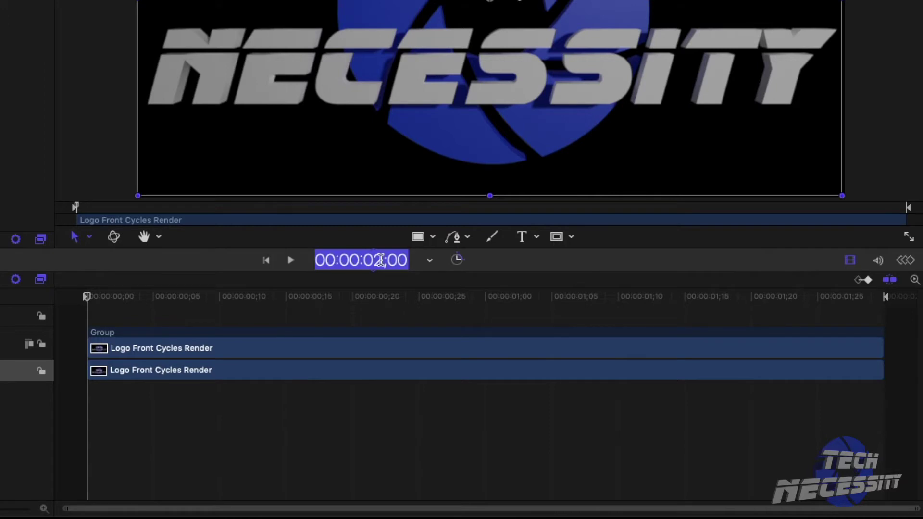
type("5")
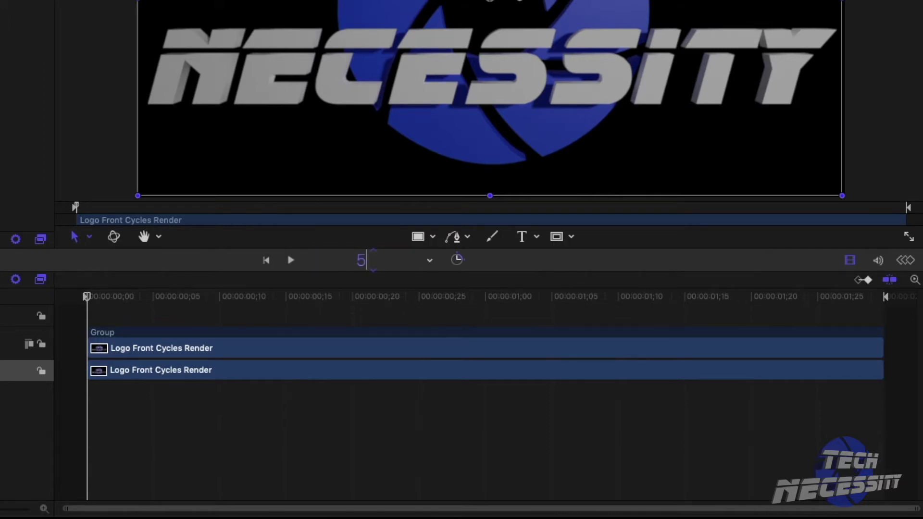
type(".")
key("Return")
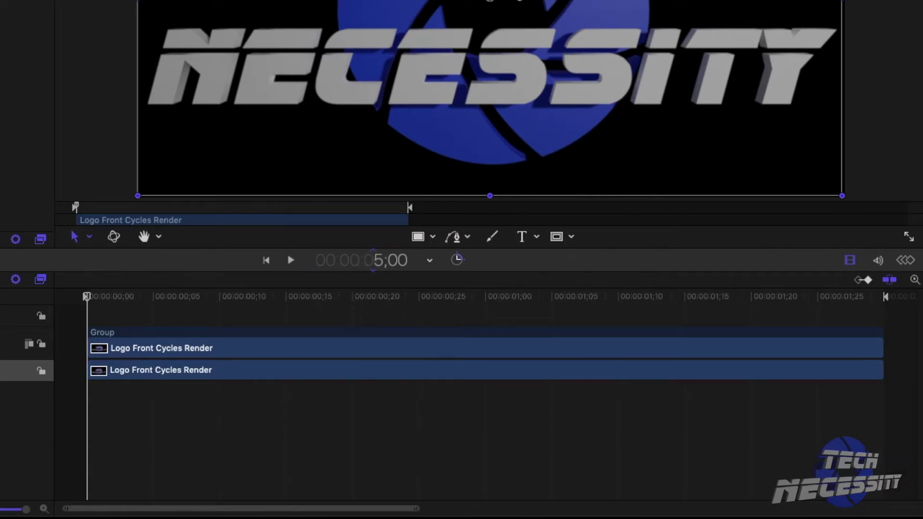
Fit the full project length in the timeline and extend the play range's out point to the project end
left_click_drag(418, 508, 916, 509)
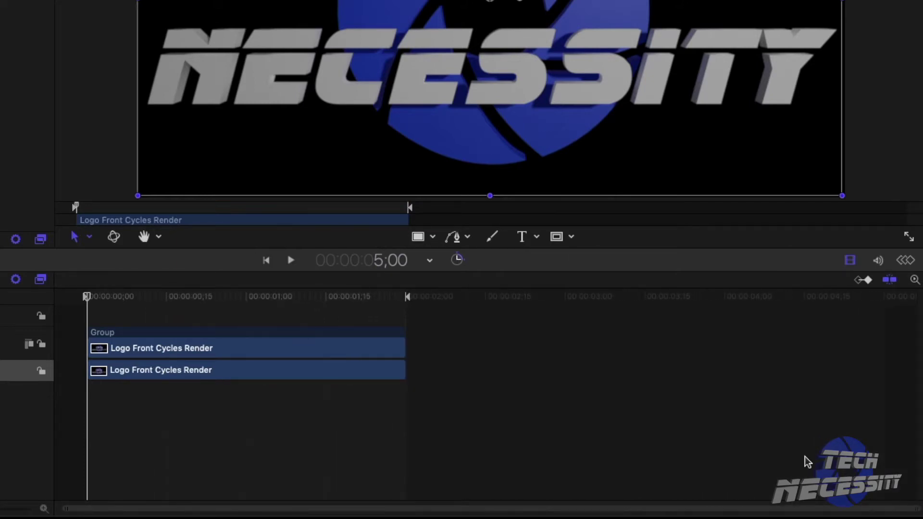
left_click(407, 299)
mouse_move(408, 300)
left_mouse_down()
mouse_move(701, 327)
mouse_move(887, 340)
mouse_move(889, 332)
left_mouse_up()
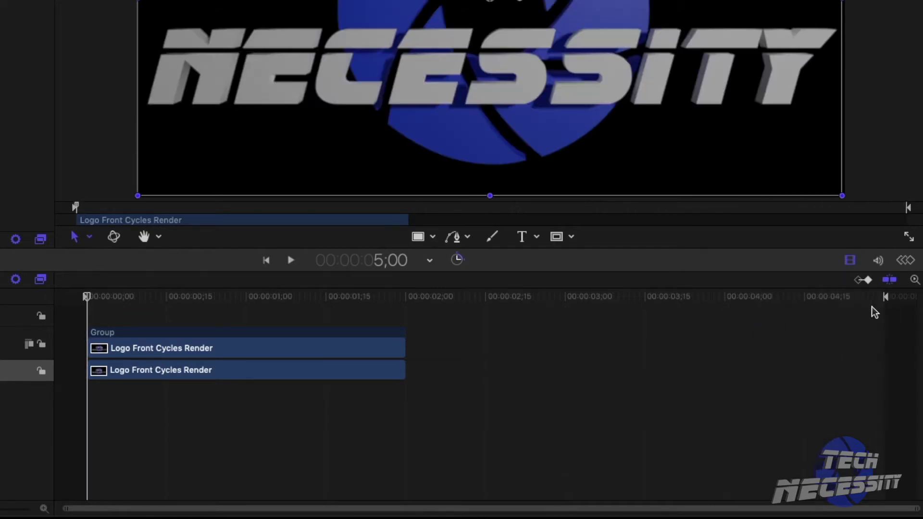
Extend the logo group to the end of the project and return the playhead to the start
left_click(9, 2)
left_click_drag(879, 297, 896, 301)
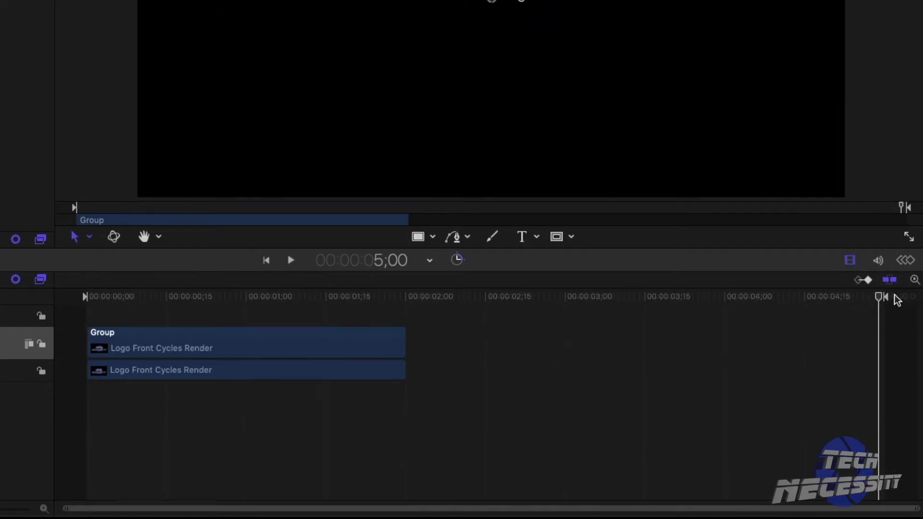
key("alt+bracketright")
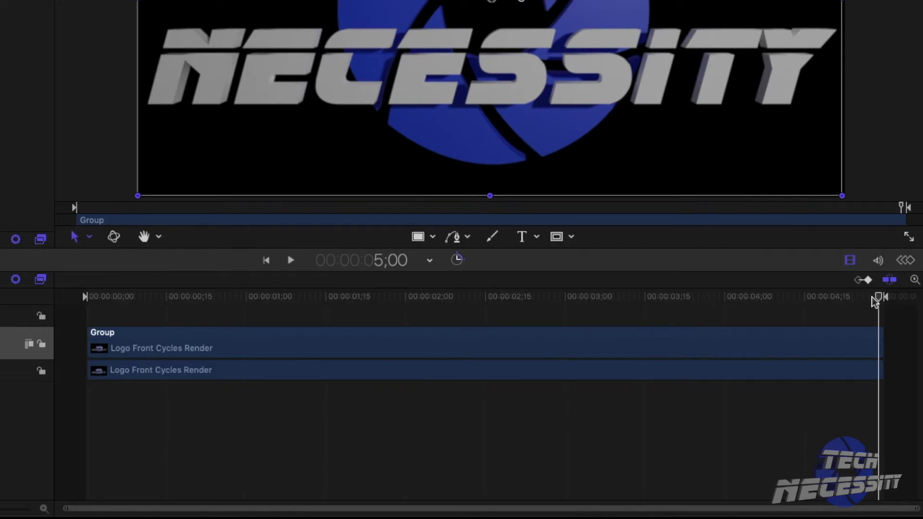
left_click_drag(873, 301, 67, 294)
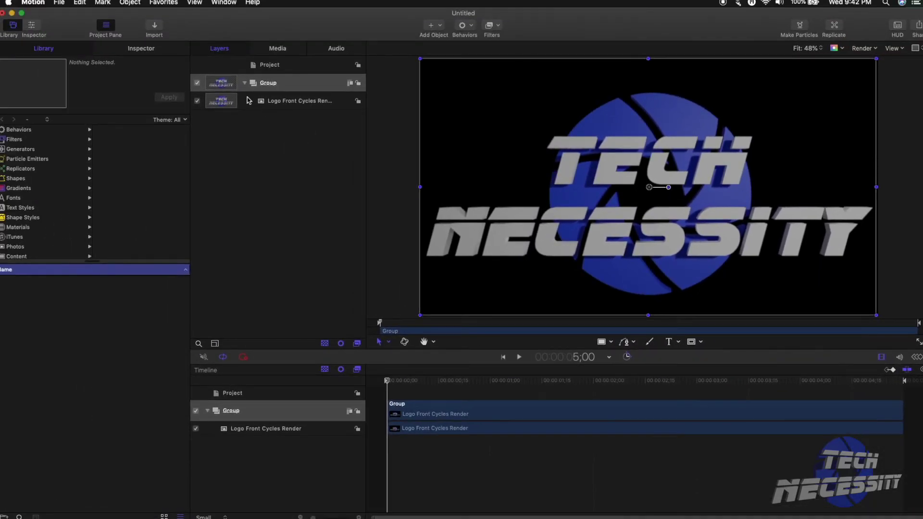
Duplicate the Logo Front Cycles Render layer inside its group
left_click(247, 100)
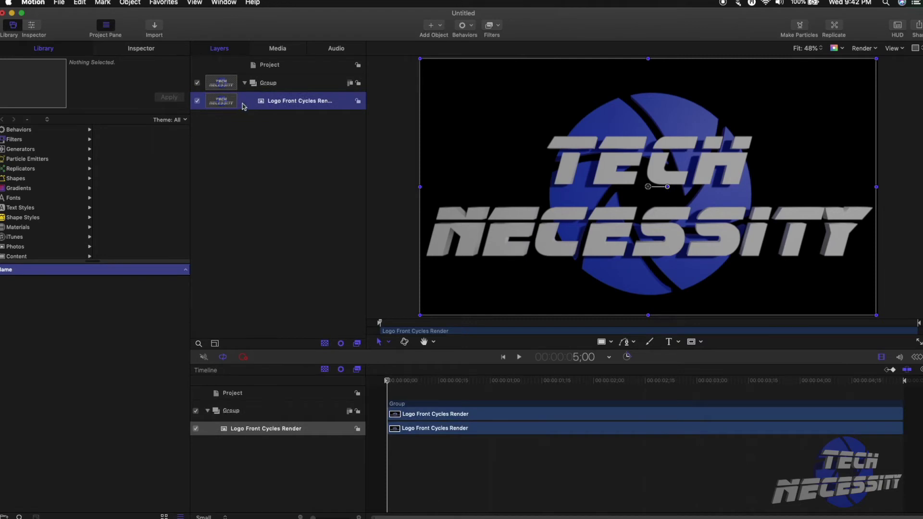
right_click(246, 104)
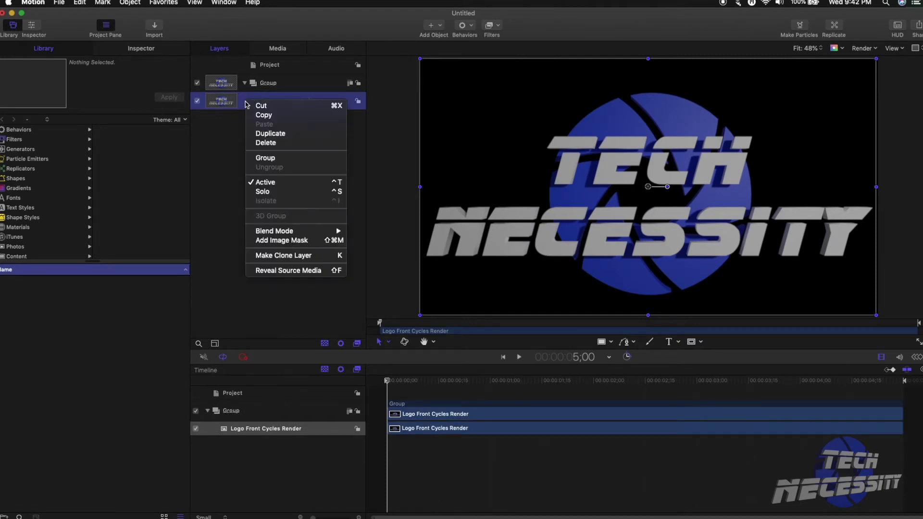
left_click(267, 134)
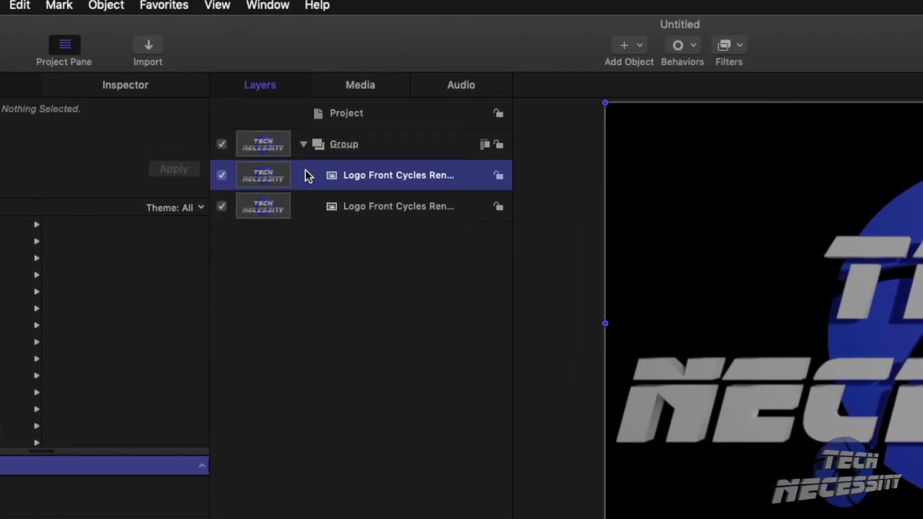
Apply the Levels color filter to the duplicated logo and lower its RGB input white point to about 0.34
left_click(678, 45)
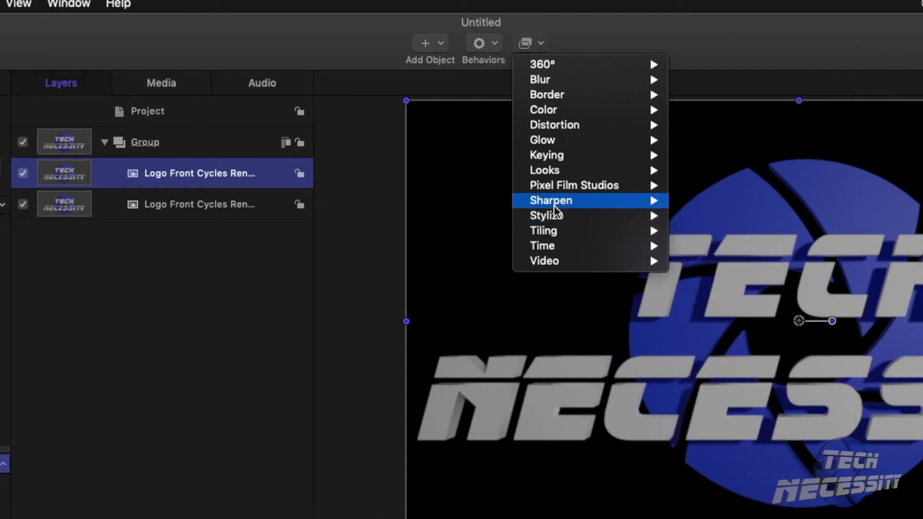
mouse_move(549, 166)
mouse_move(548, 110)
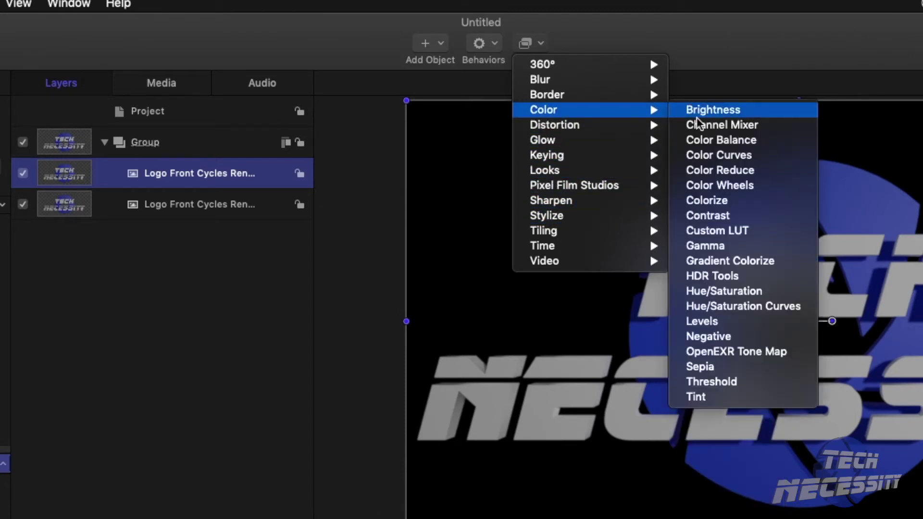
left_click(720, 324)
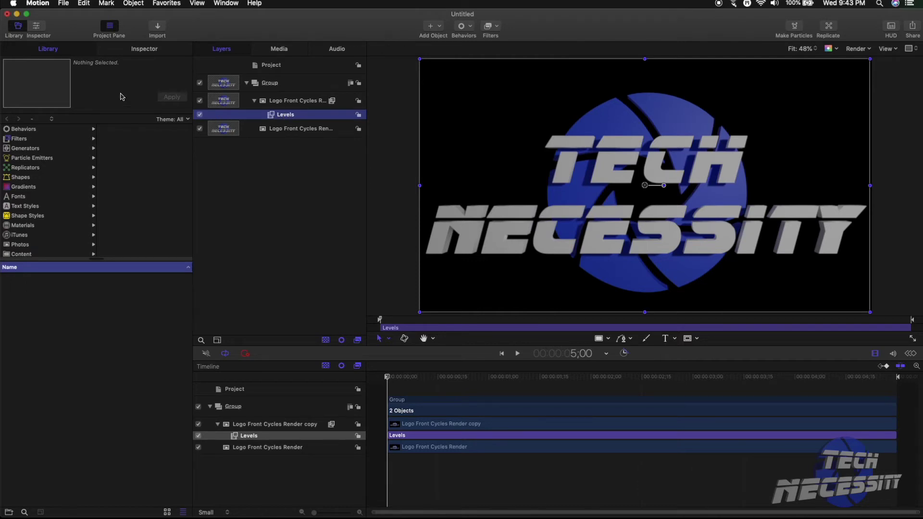
left_click(139, 49)
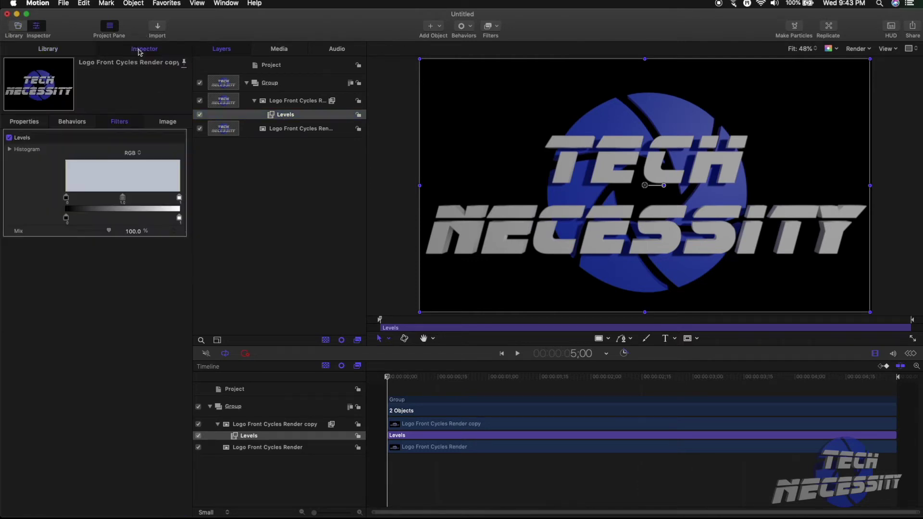
left_click_drag(180, 201, 107, 208)
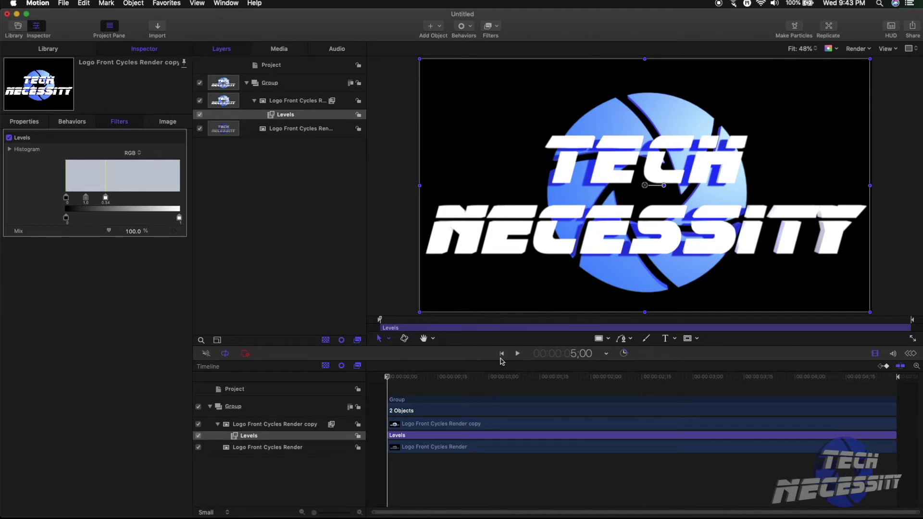
Draw a narrow, slanted four-point Bezier mask across the middle of the brightened logo copy, extending beyond the frame's upper and lower edges
left_click(632, 339)
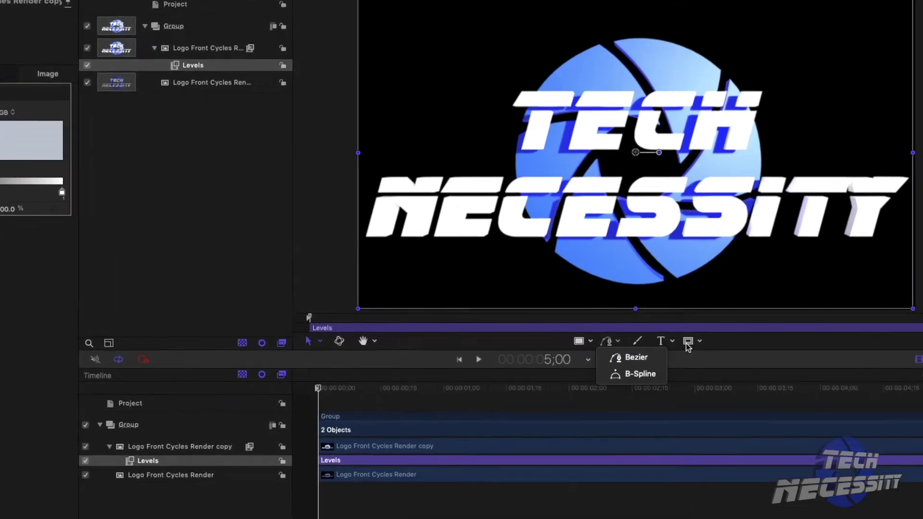
left_click(697, 338)
left_click(697, 339)
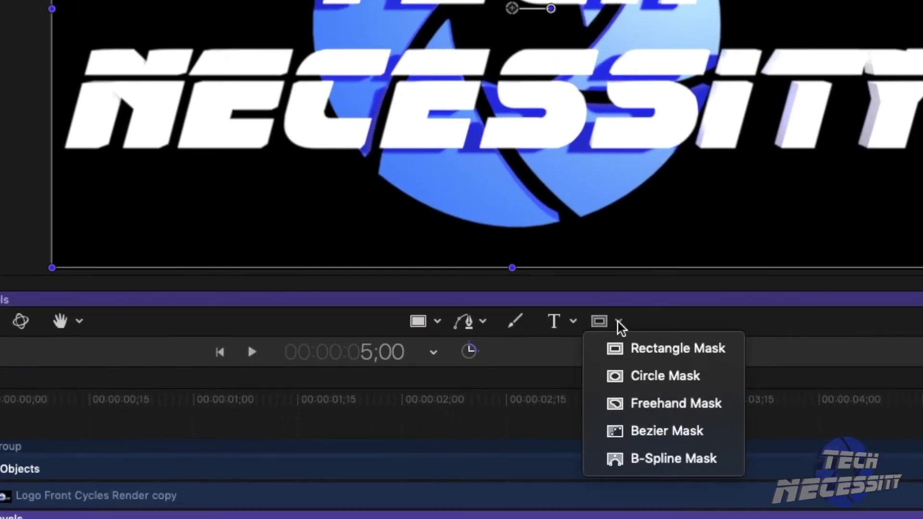
left_click(614, 434)
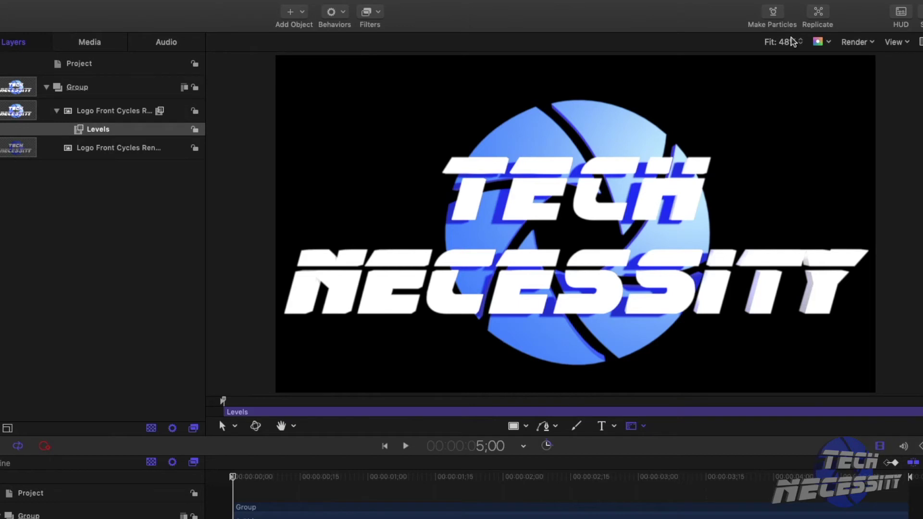
left_click(795, 42)
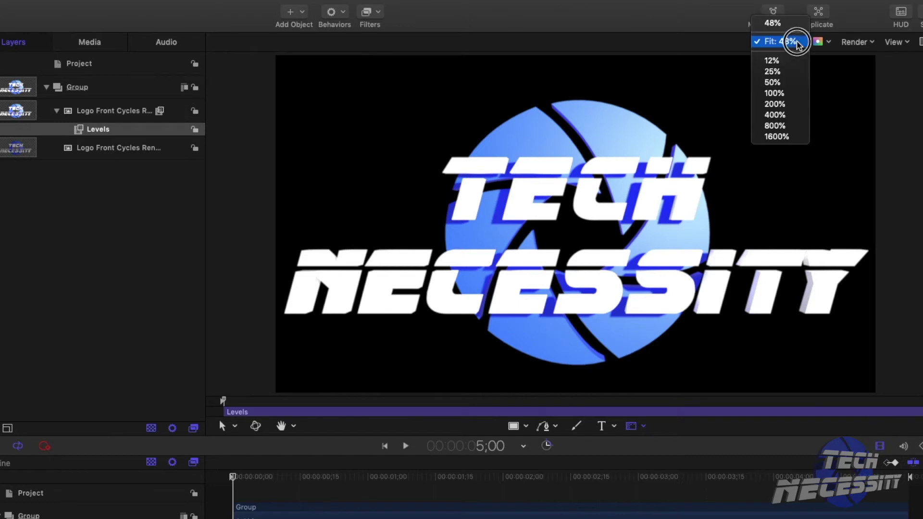
left_click(774, 71)
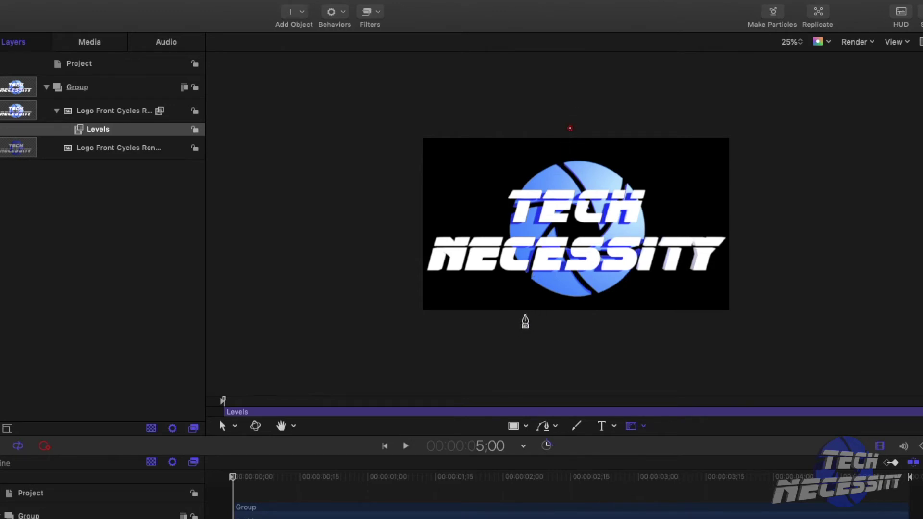
left_click(526, 316)
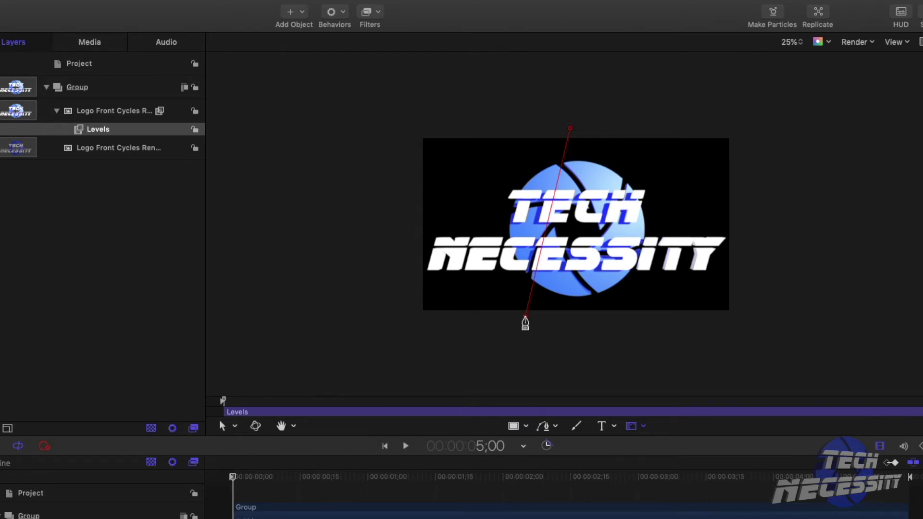
left_click(550, 318)
left_click(589, 129)
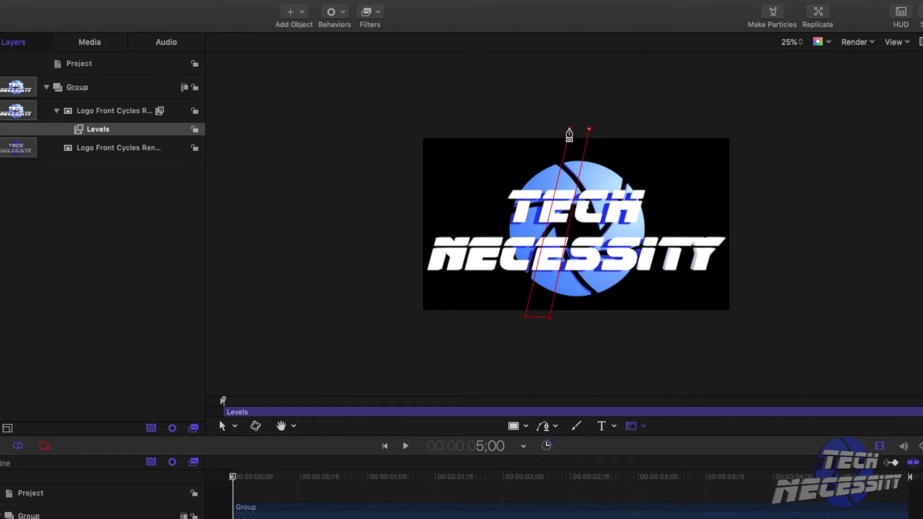
left_click(570, 128)
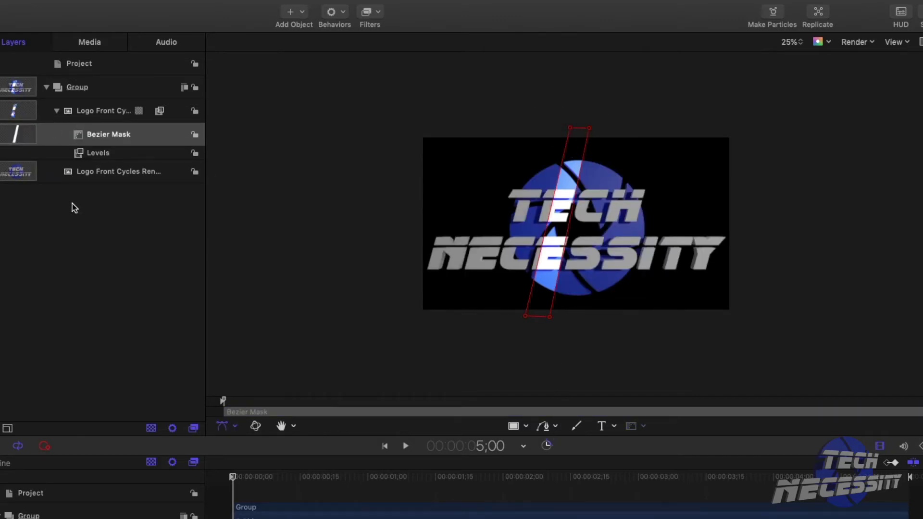
Soften the edges of the Bezier mask with a feather of 200 and a falloff of 14
left_click(169, 221)
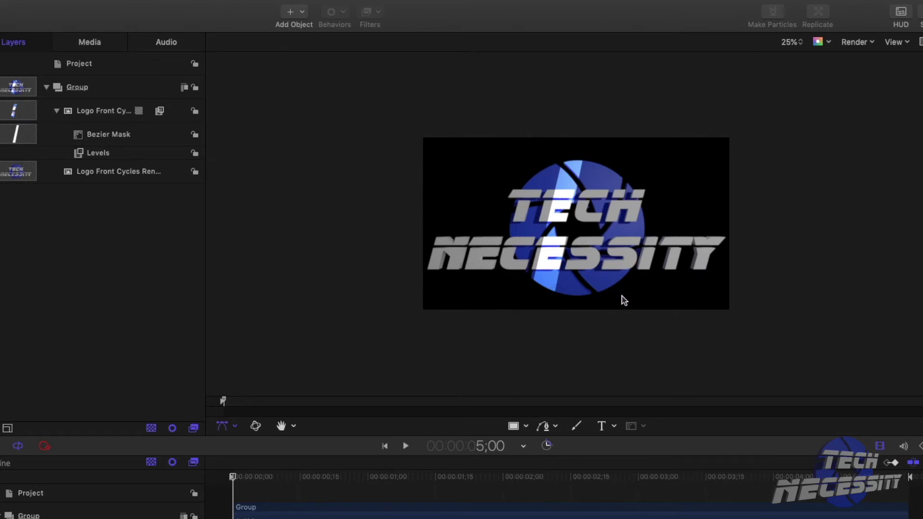
key("shift+z")
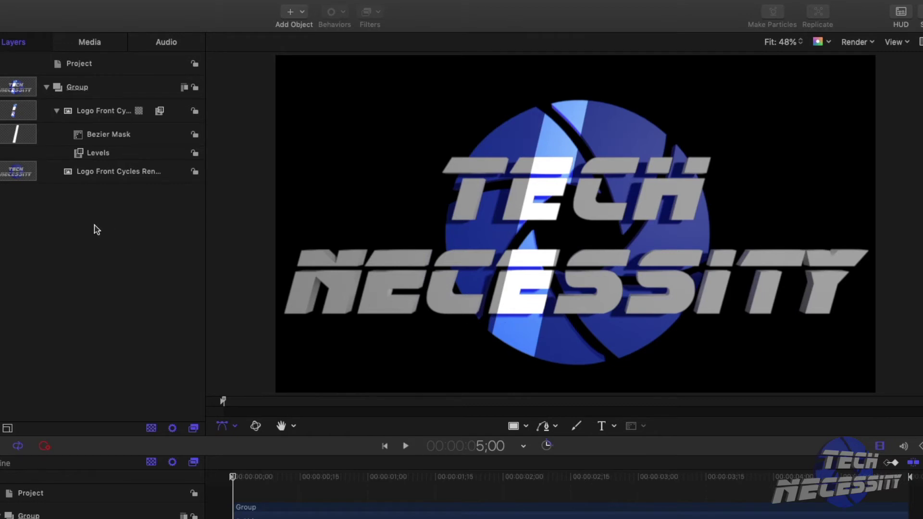
left_click(54, 139)
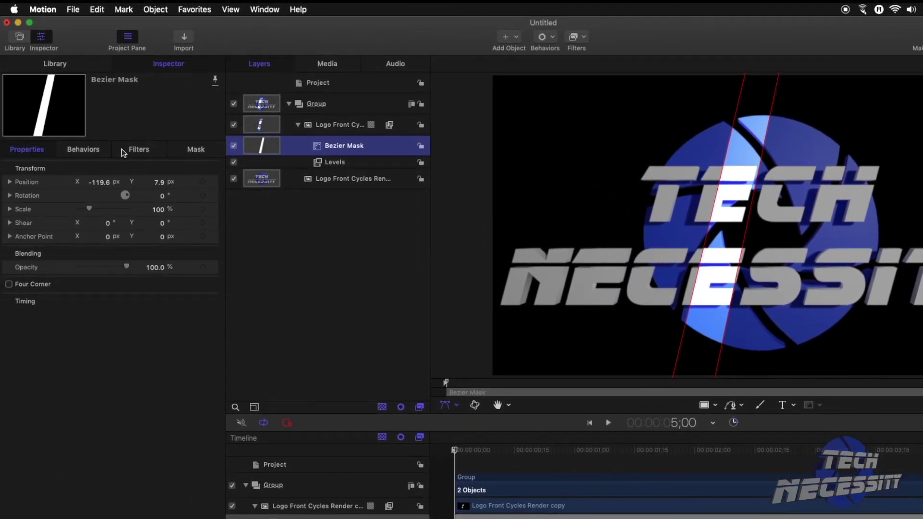
left_click(200, 151)
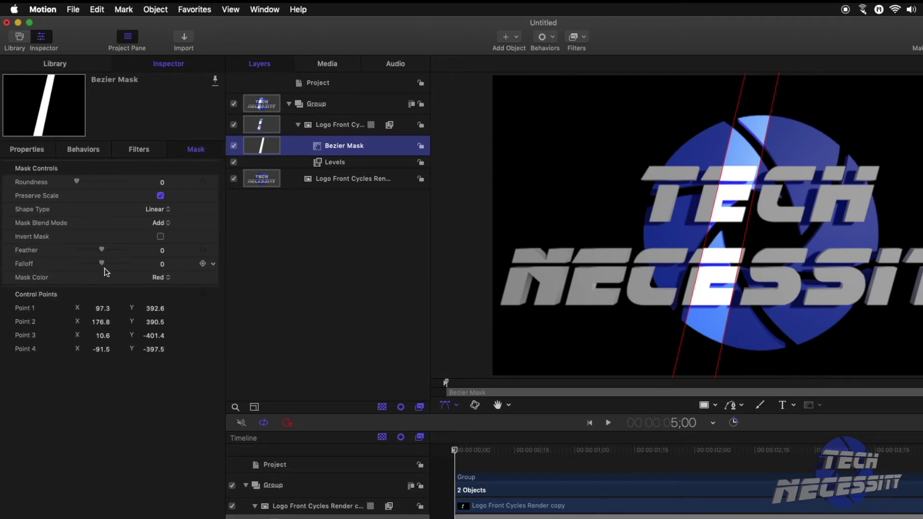
left_click_drag(103, 250, 180, 258)
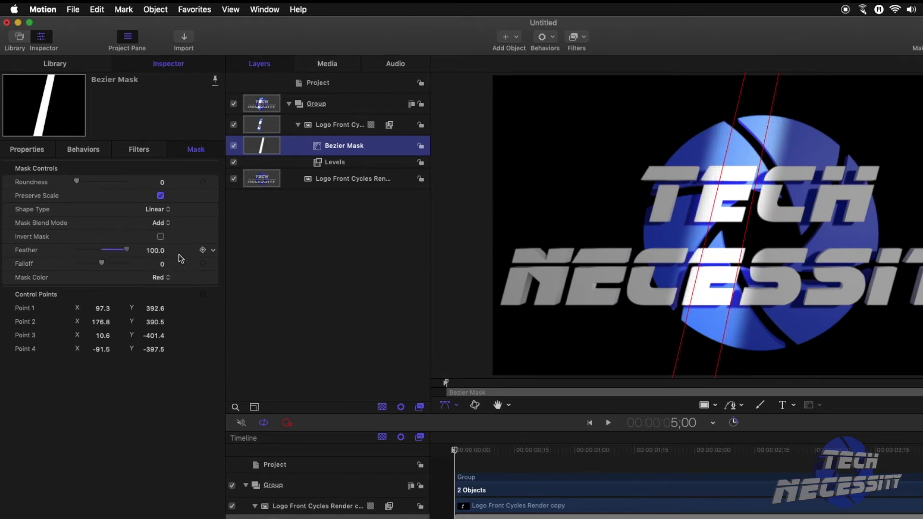
left_click(126, 250)
left_click_drag(126, 248, 153, 251)
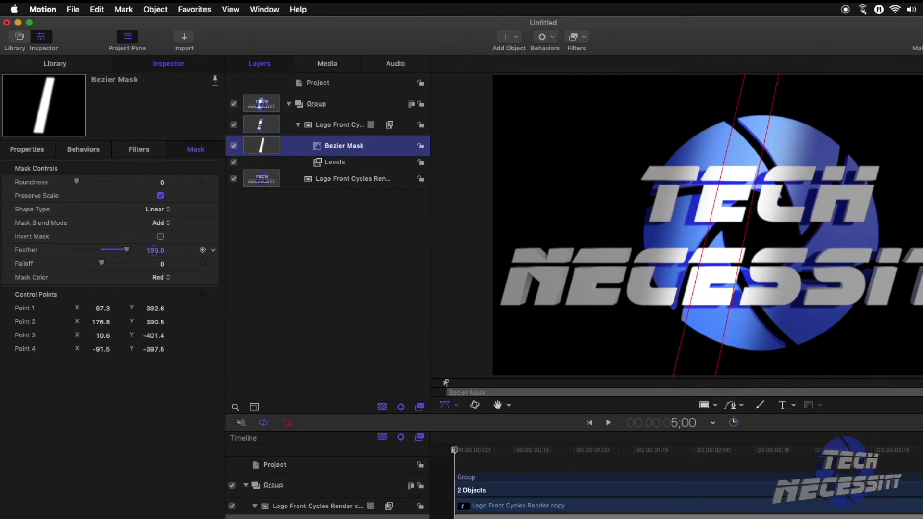
left_click_drag(155, 251, 155, 250)
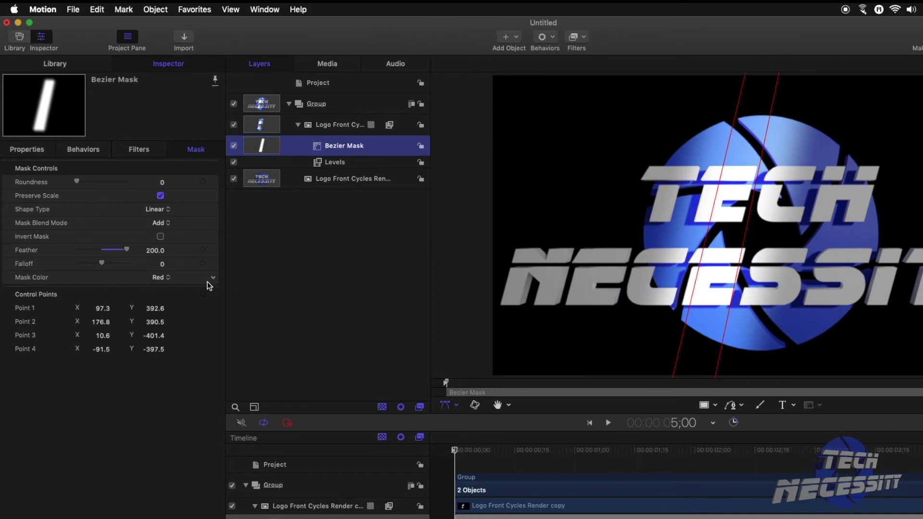
mouse_move(102, 266)
left_mouse_down()
mouse_move(81, 263)
mouse_move(115, 267)
mouse_move(105, 268)
left_mouse_up()
left_click(293, 243)
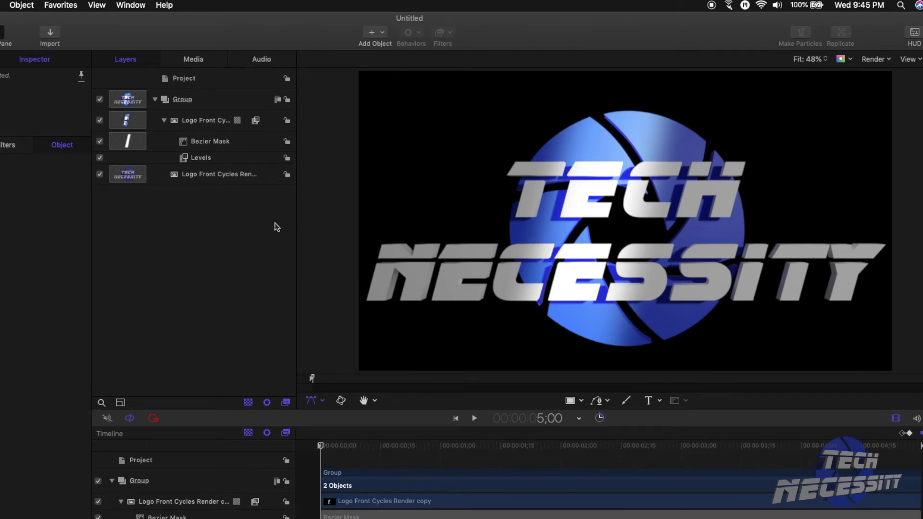
Shift the Bezier mask horizontally to X -815.7 px, just outside the frame's left edge, and keyframe its position at the project start
left_click(822, 60)
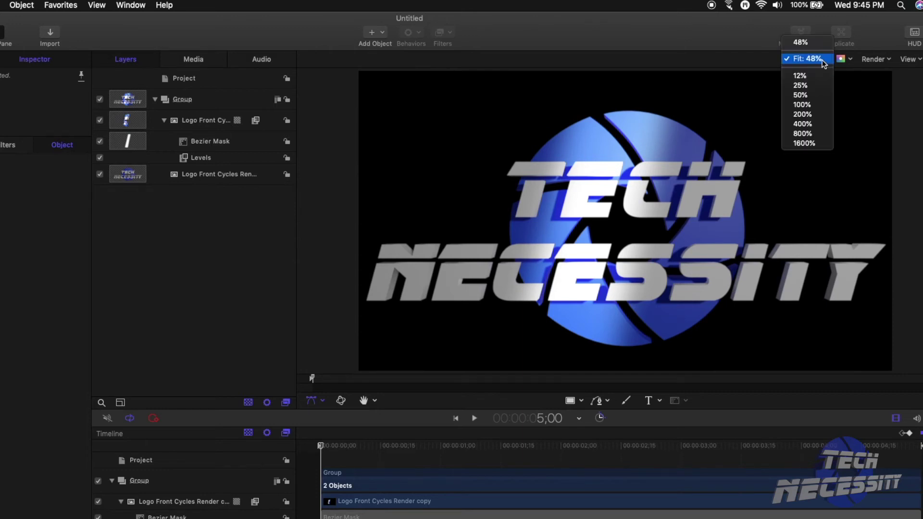
left_click(801, 86)
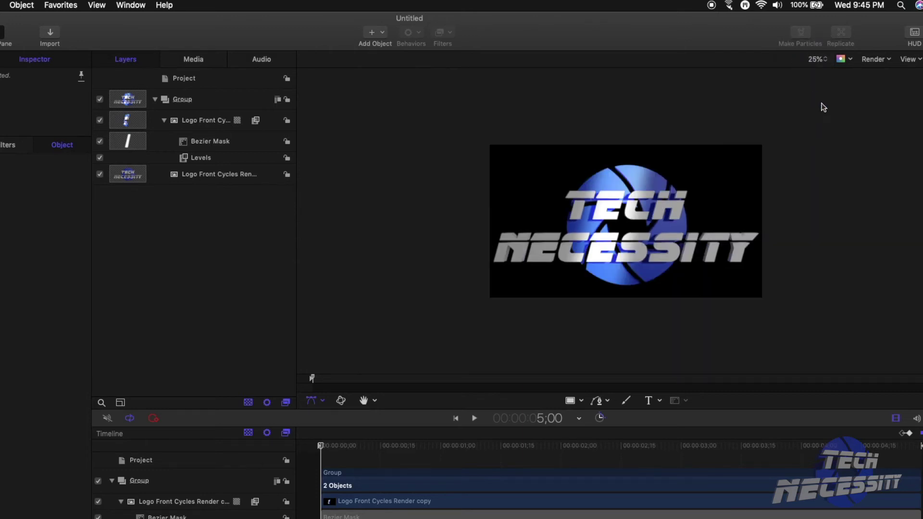
left_click(171, 143)
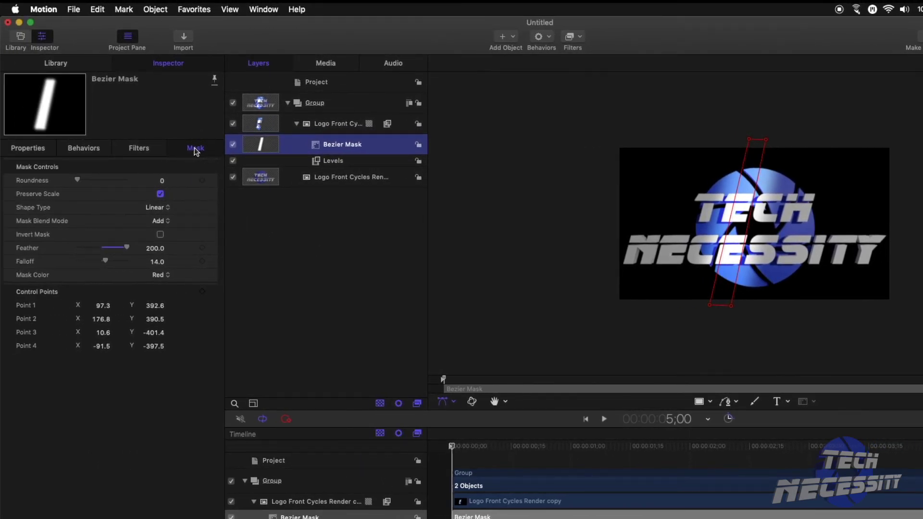
left_click(34, 151)
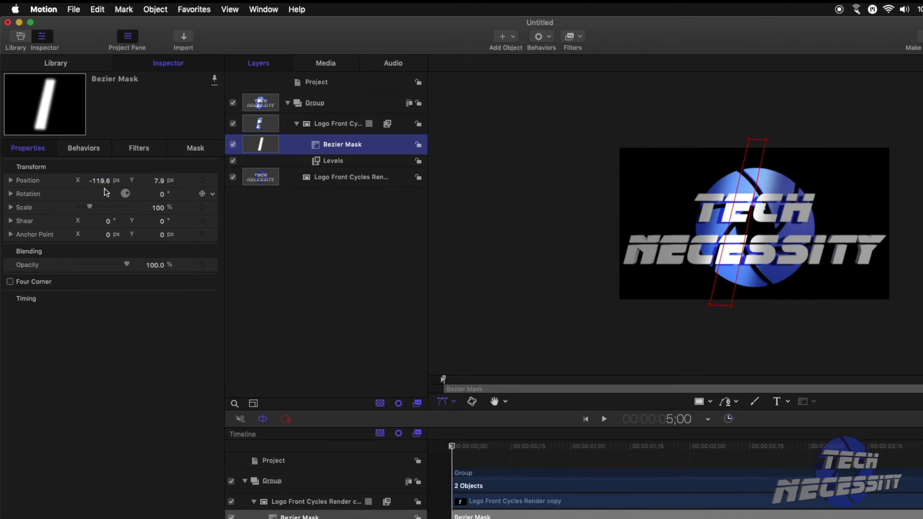
mouse_move(102, 185)
left_mouse_down()
mouse_move(85, 185)
mouse_move(102, 183)
left_mouse_up()
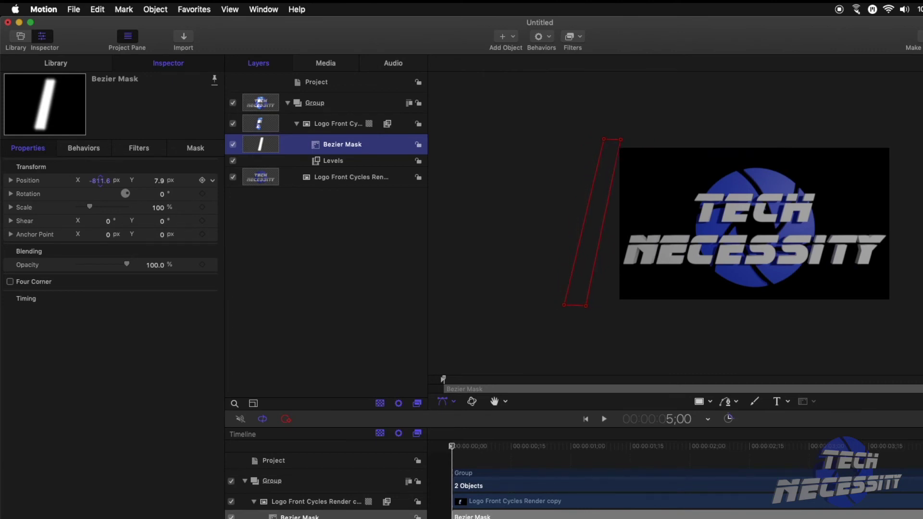
left_click_drag(101, 181, 99, 180)
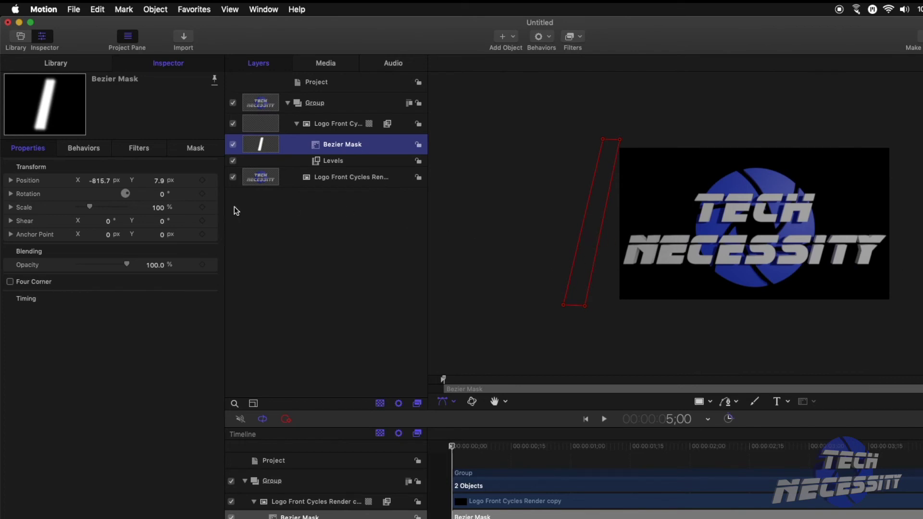
left_click(202, 180)
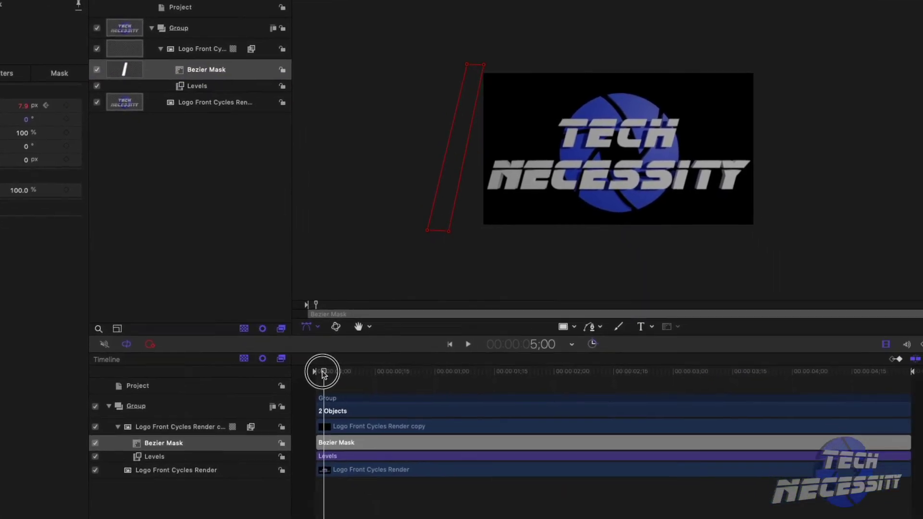
Keyframe the Bezier mask's X position at the end of the project so it sits completely beyond the frame's right edge
left_click(567, 454)
left_click_drag(414, 369, 894, 370)
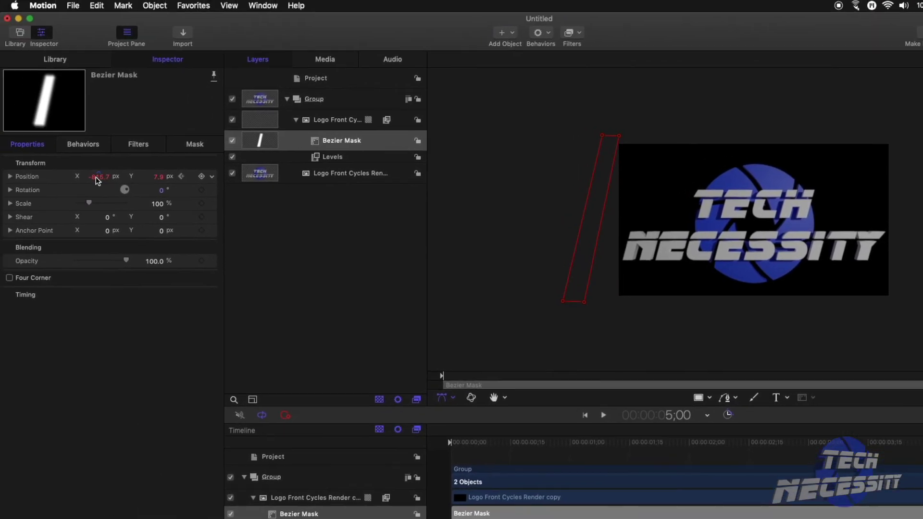
left_click(97, 178)
mouse_move(99, 181)
left_mouse_down()
mouse_move(116, 176)
mouse_move(98, 176)
left_mouse_up()
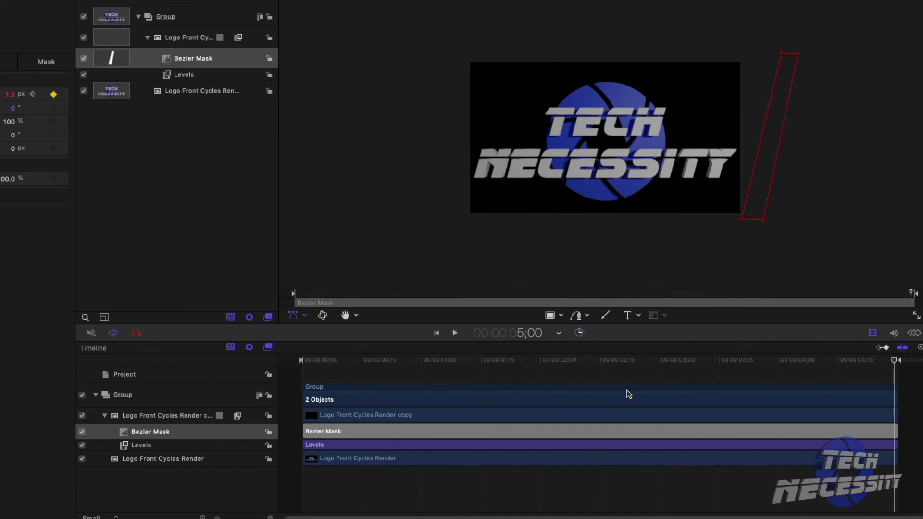
Play the glint animation from the start with the whole frame fitted in view, then return the playhead to the first frame
left_click_drag(895, 360, 226, 367)
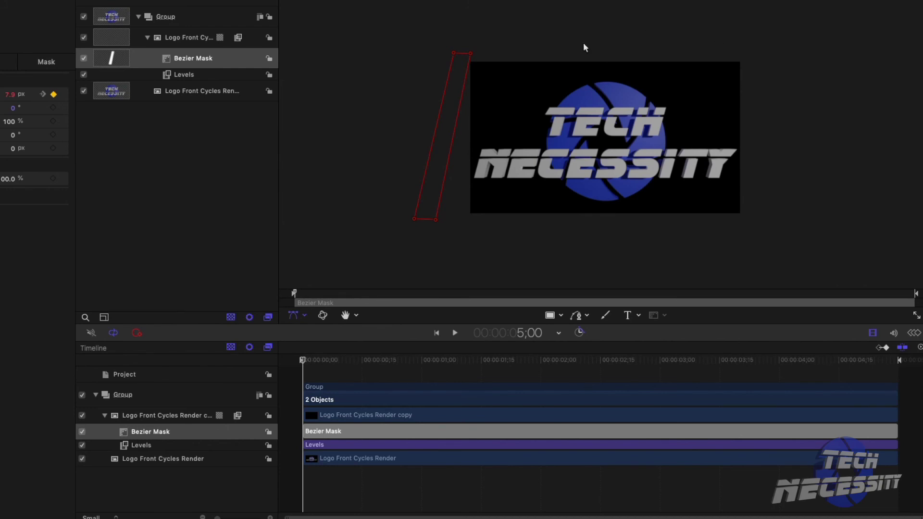
left_click(631, 85)
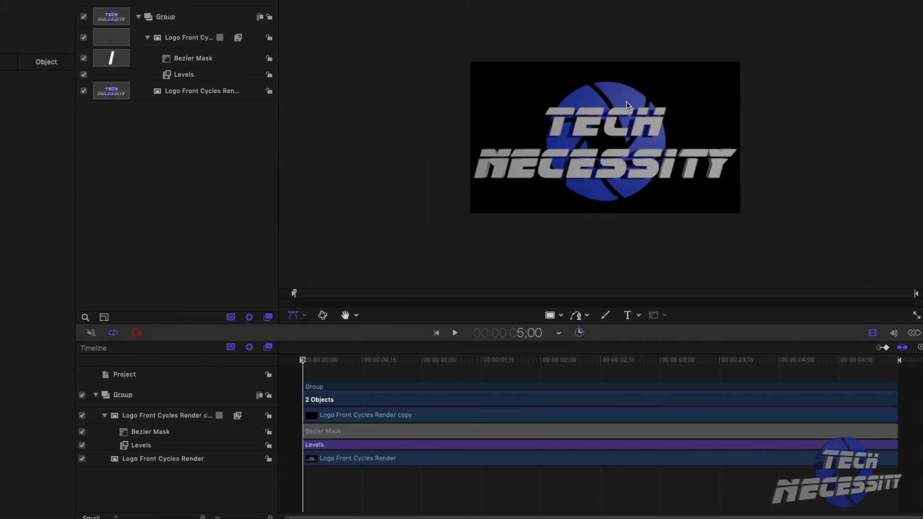
key("super+equal")
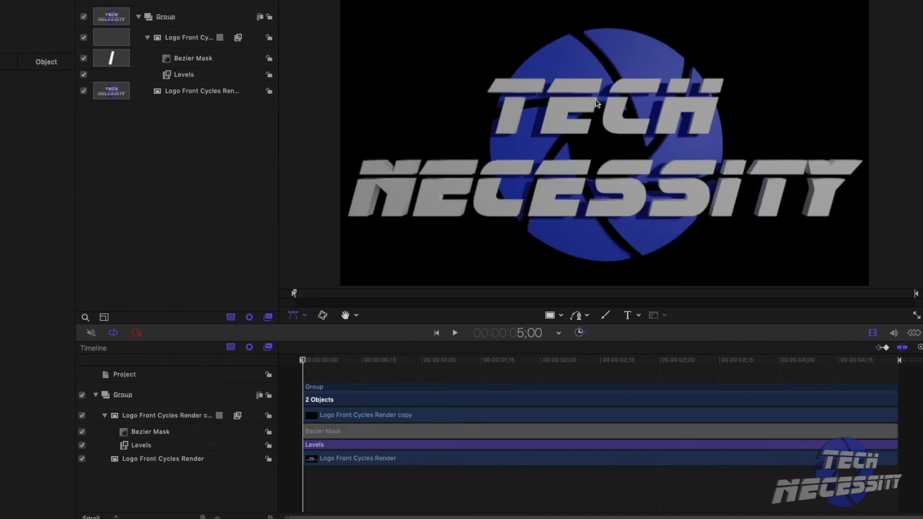
left_click_drag(316, 361, 296, 365)
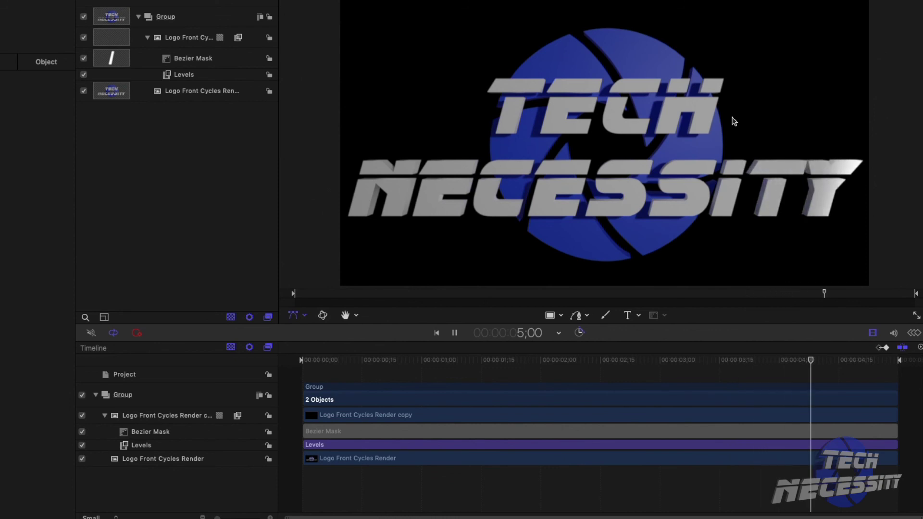
key("space")
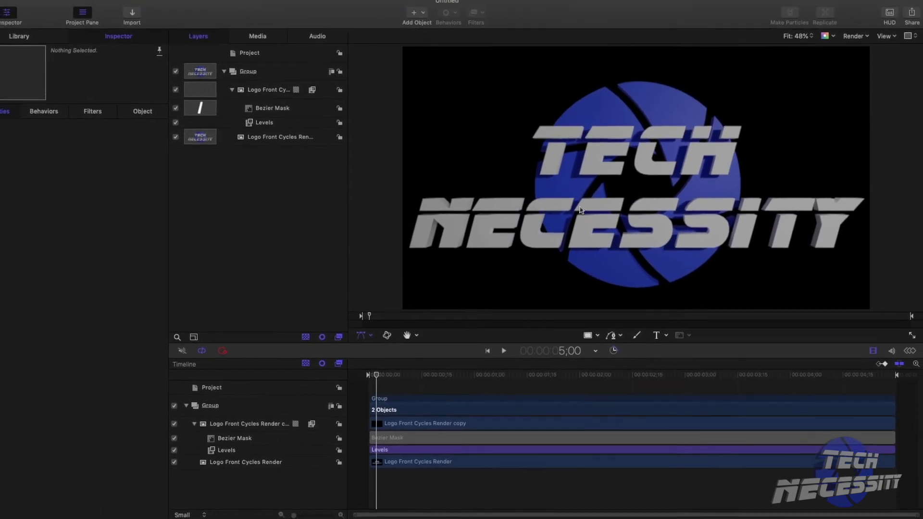
key("Home")
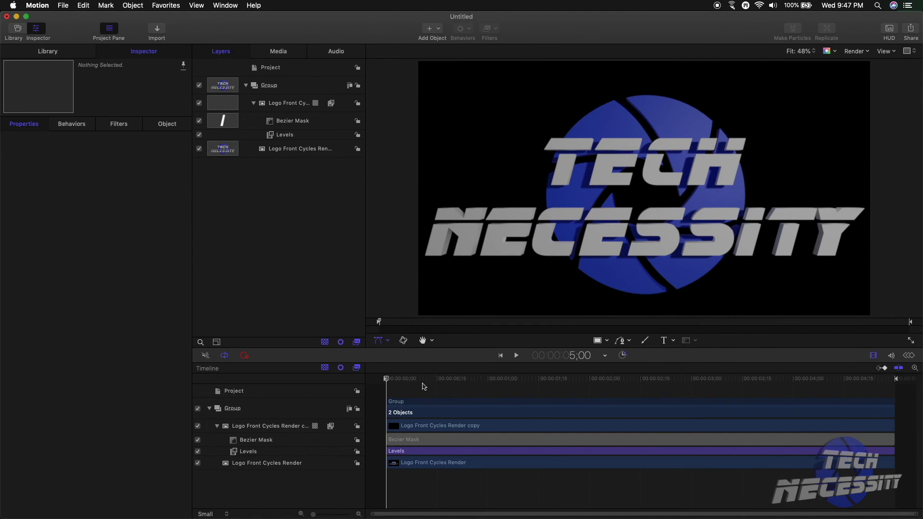